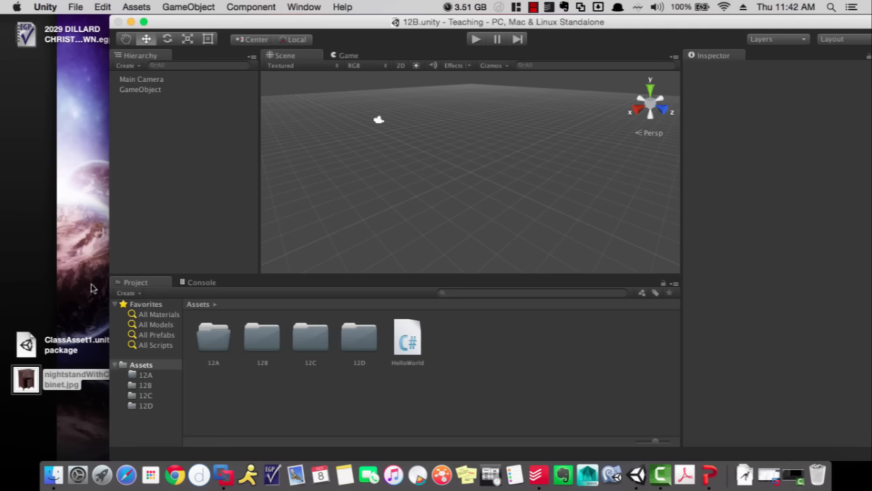
{"action": "left_click", "coordinate": [70, 339]}
{"action": "left_click", "coordinate": [70, 340]}
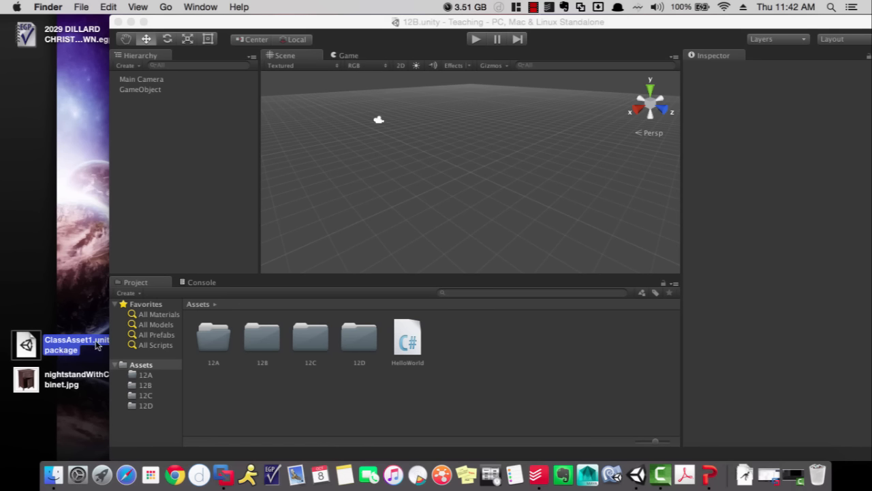
{"action": "left_click", "coordinate": [35, 376]}
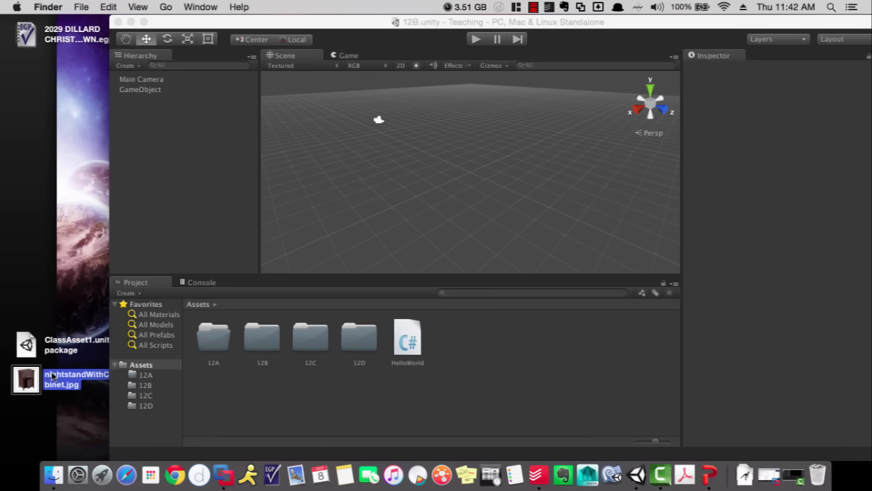
{"action": "left_click", "coordinate": [101, 363]}
{"action": "left_click", "coordinate": [109, 362]}
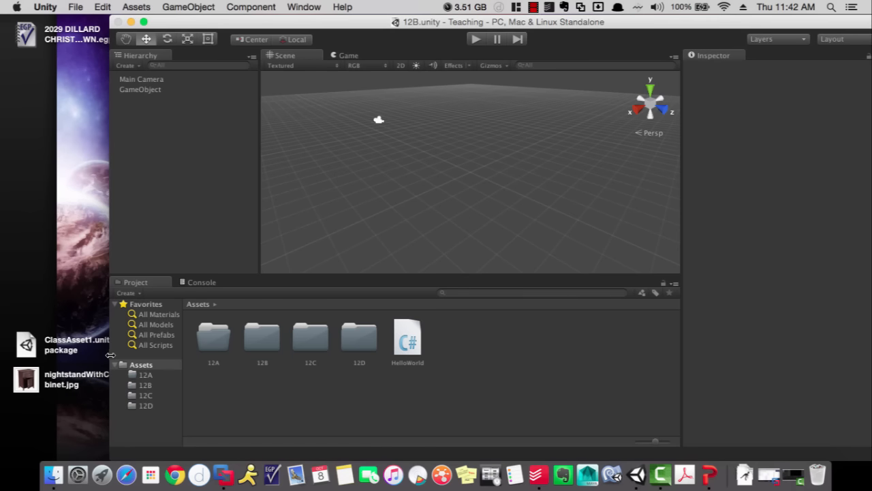
{"action": "mouse_move", "coordinate": [108, 353]}
{"action": "left_mouse_down"}
{"action": "mouse_move", "coordinate": [189, 355]}
{"action": "mouse_move", "coordinate": [102, 354]}
{"action": "mouse_move", "coordinate": [116, 354]}
{"action": "left_mouse_up"}
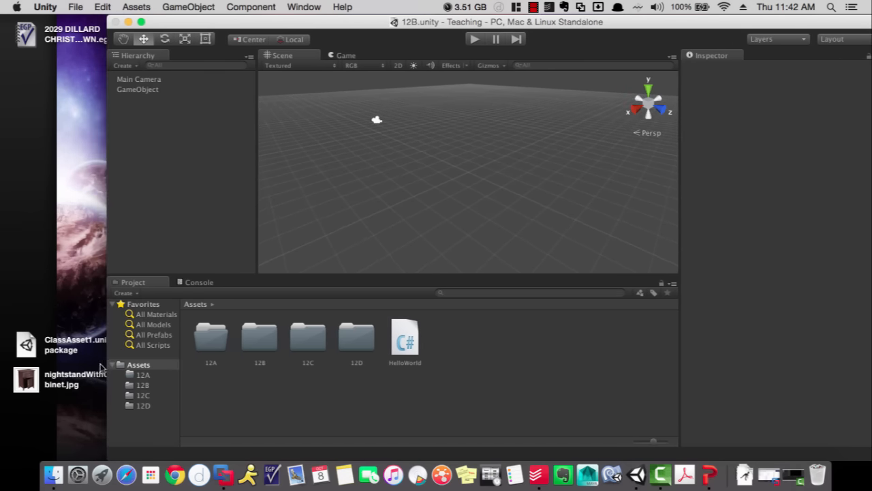
{"action": "left_click", "coordinate": [73, 390]}
{"action": "left_click", "coordinate": [63, 283]}
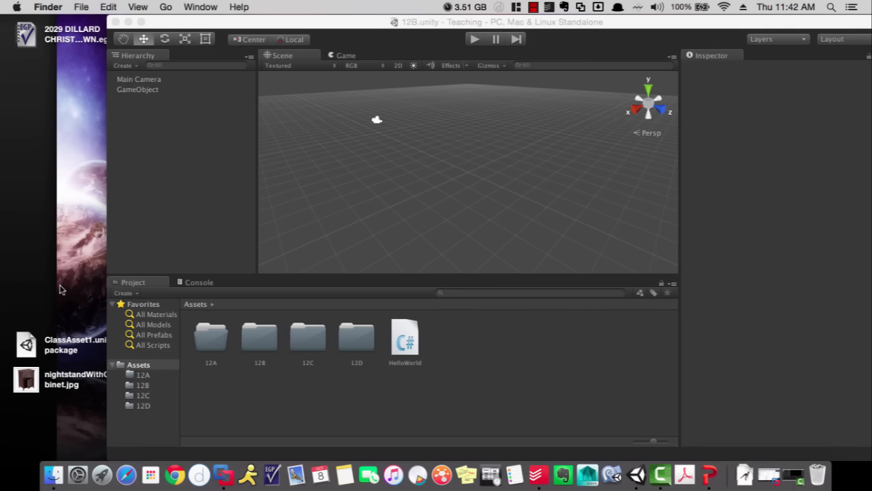
{"action": "left_click", "coordinate": [332, 23]}
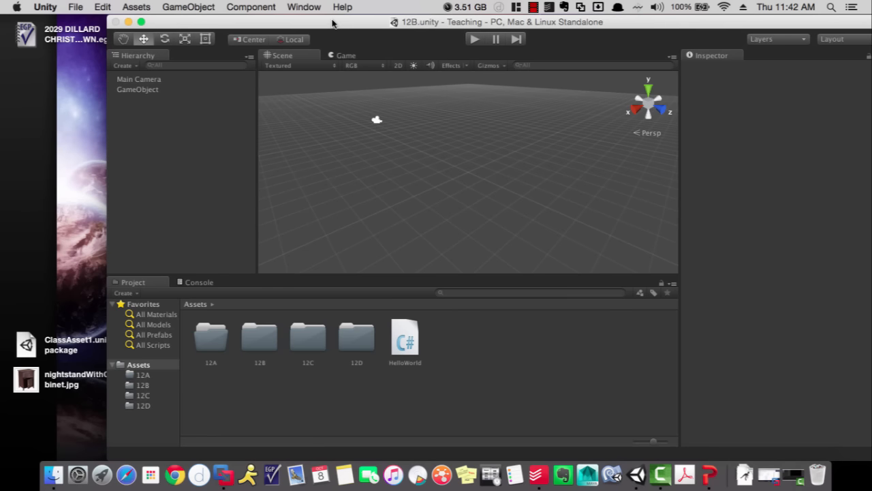
- Review the asset commands for importing new assets and for importing or exporting packages
{"action": "left_click", "coordinate": [134, 7]}
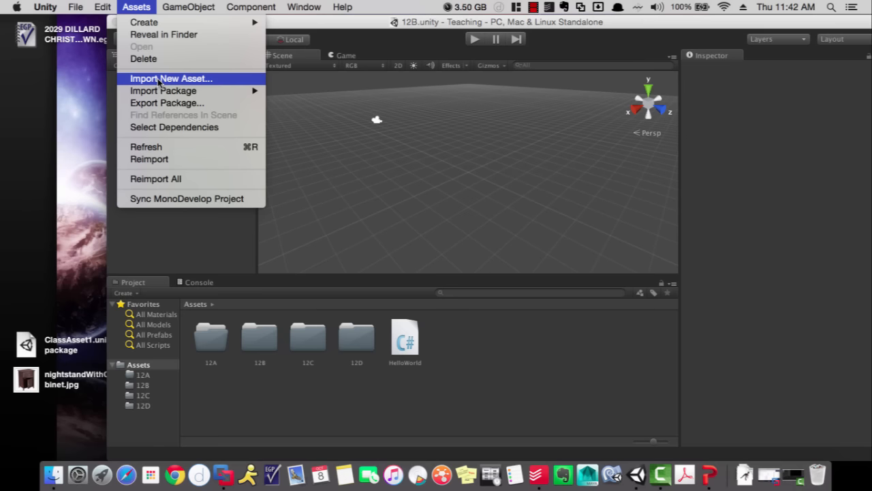
{"action": "mouse_move", "coordinate": [160, 93]}
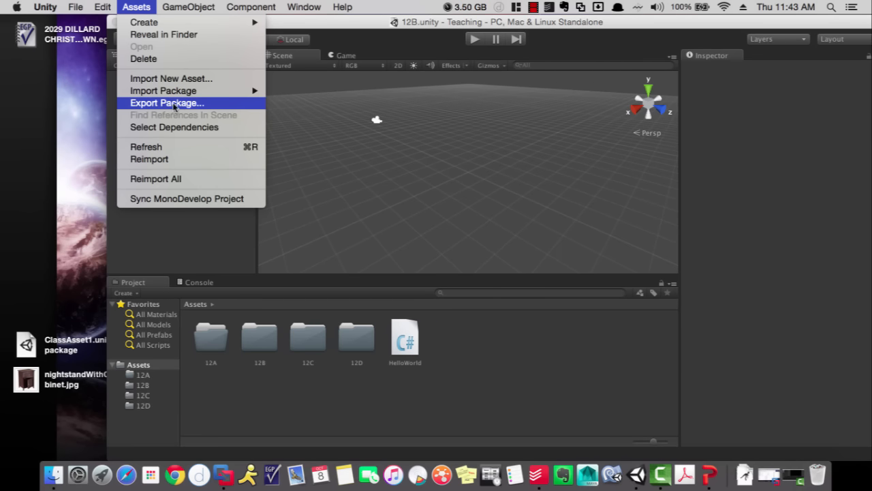
{"action": "left_click", "coordinate": [28, 346]}
{"action": "left_click", "coordinate": [34, 385]}
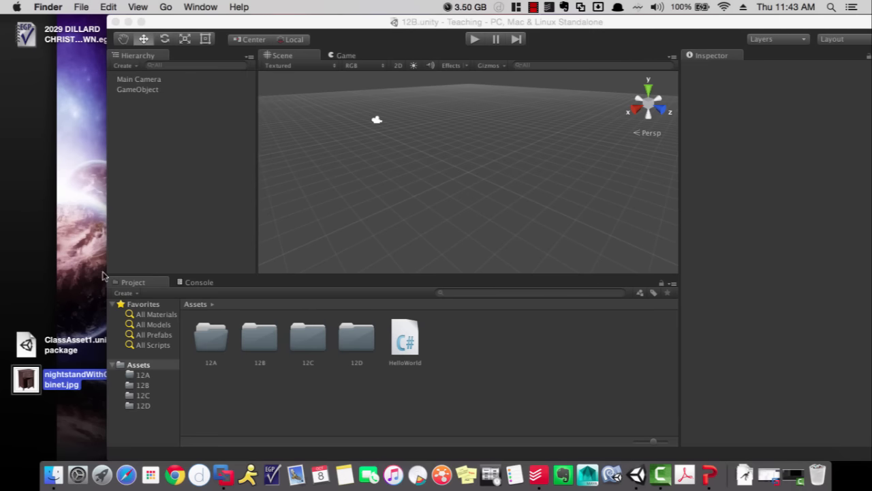
{"action": "left_click", "coordinate": [165, 7]}
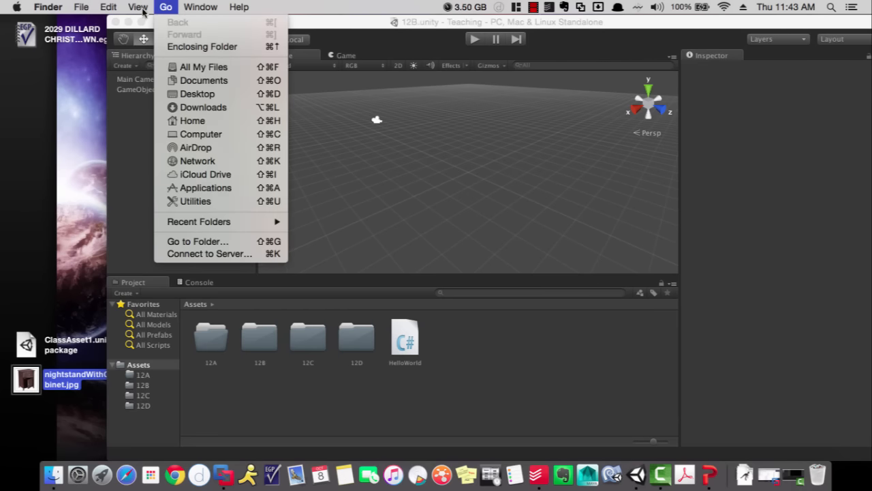
{"action": "left_click", "coordinate": [102, 65]}
{"action": "left_click", "coordinate": [142, 171]}
{"action": "left_click", "coordinate": [138, 7]}
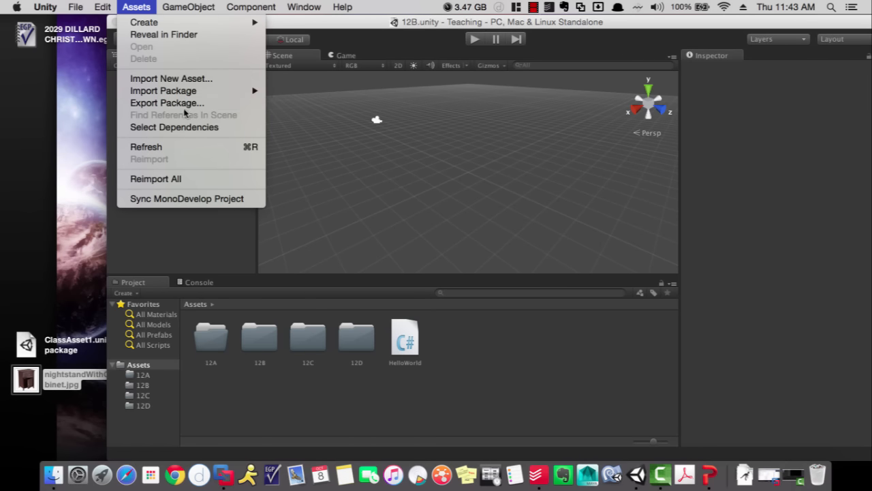
{"action": "mouse_move", "coordinate": [203, 95]}
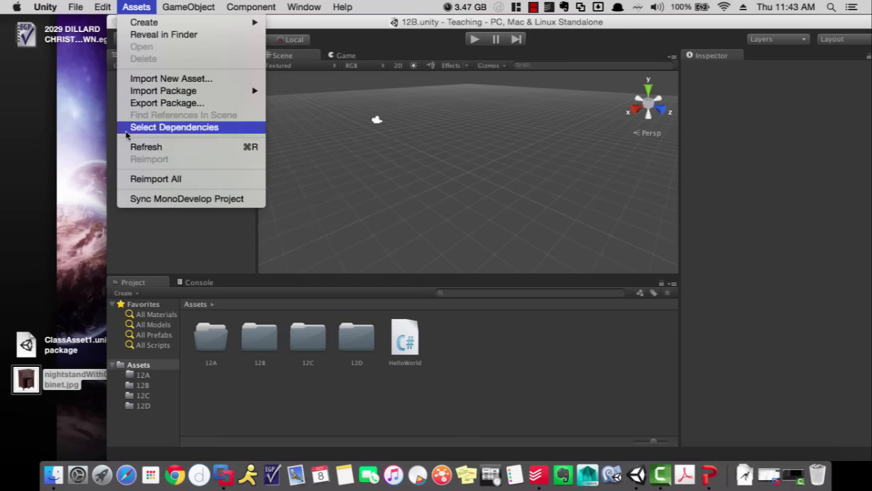
- Import nightstandWithCabinet.jpg from the desktop into the project's Assets folder
{"action": "left_click", "coordinate": [66, 178]}
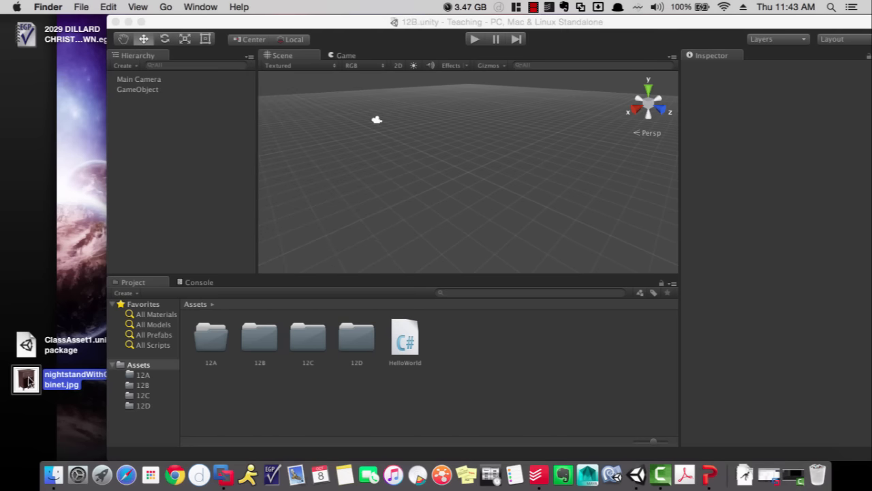
{"action": "left_click_drag", "start_coordinate": [29, 380], "coordinate": [541, 353]}
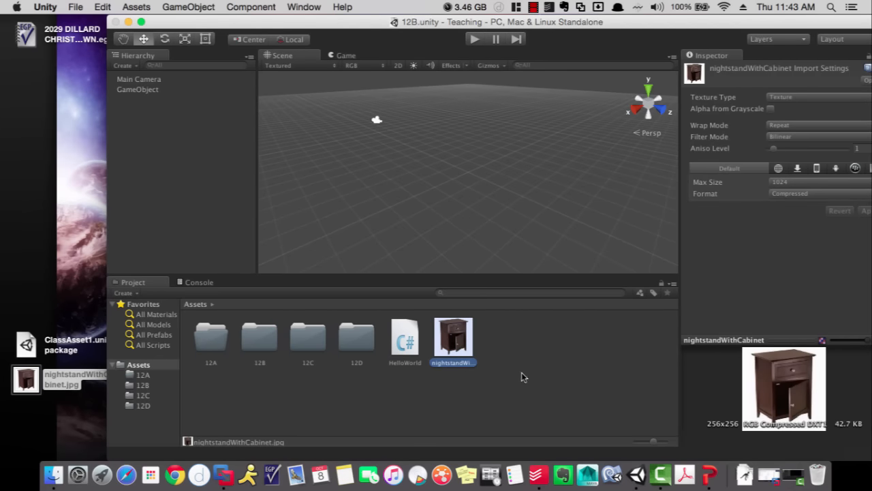
{"action": "left_click", "coordinate": [515, 363]}
- Import the ClassAsset1 package from the desktop, including its texture_lightblobs.jpg file
{"action": "left_click", "coordinate": [67, 259]}
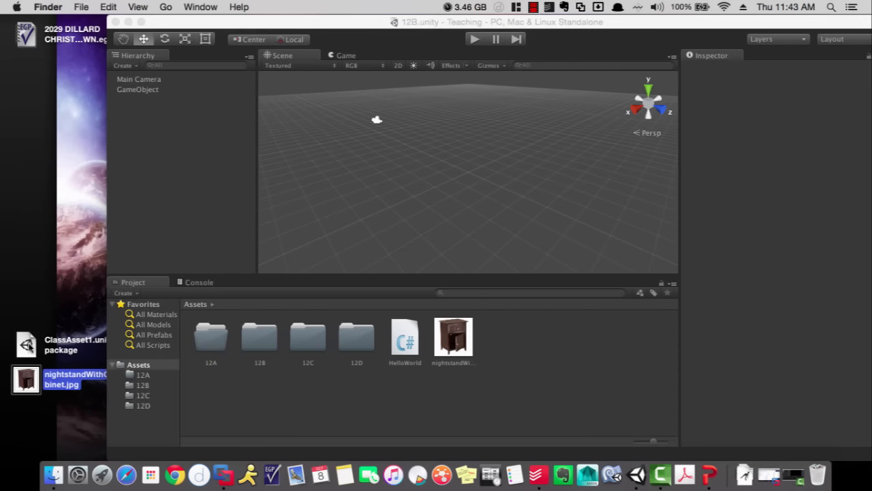
{"action": "left_click", "coordinate": [26, 343]}
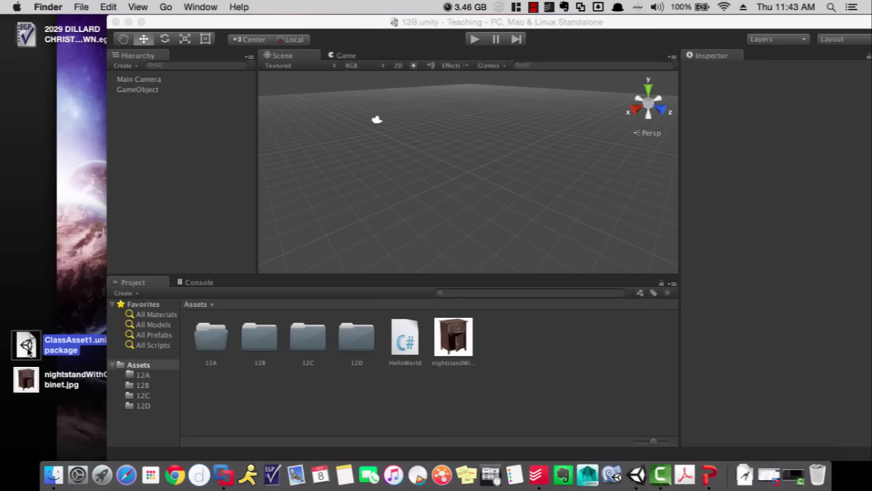
{"action": "left_click_drag", "start_coordinate": [28, 349], "coordinate": [639, 471]}
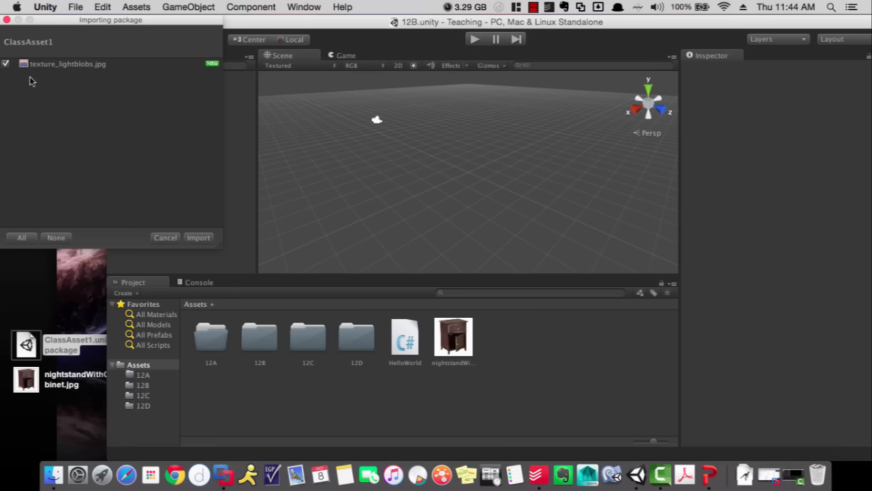
{"action": "left_click", "coordinate": [199, 238]}
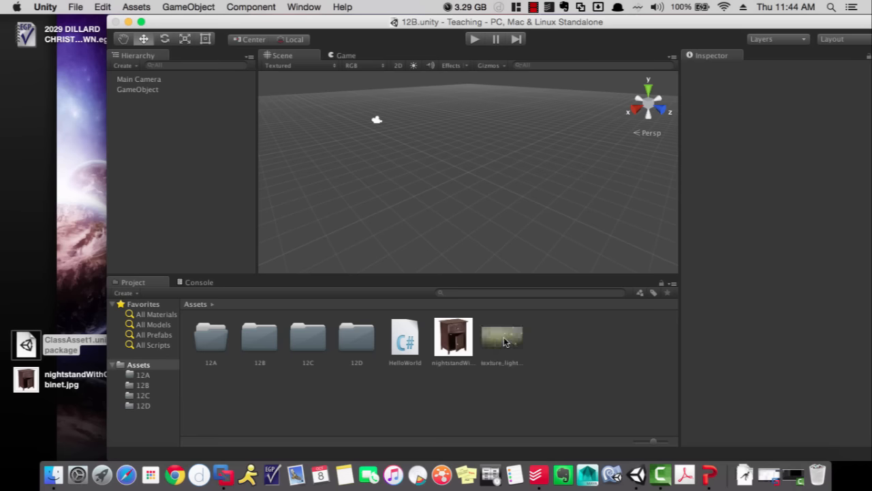
- Try to place the nightstandWithCabinet texture directly into the empty scene and onto the existing hierarchy objects
{"action": "left_click", "coordinate": [504, 340]}
{"action": "left_click", "coordinate": [538, 343]}
{"action": "left_click", "coordinate": [467, 339]}
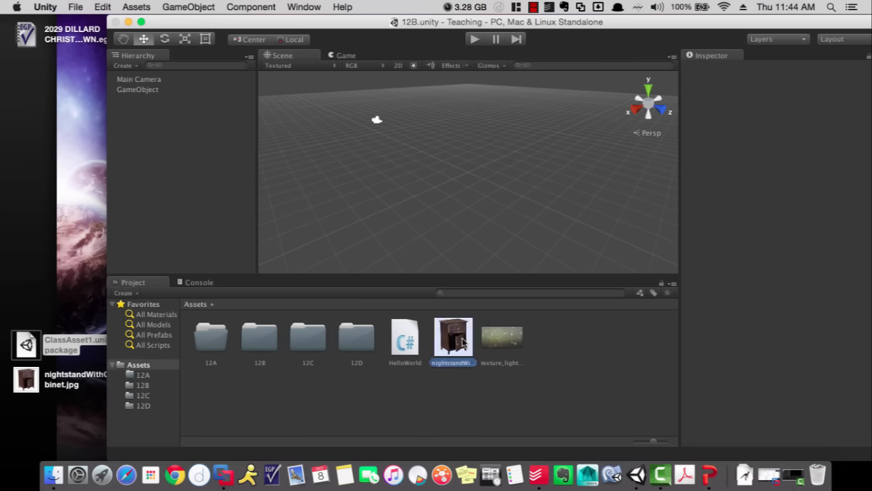
{"action": "left_click", "coordinate": [513, 336]}
{"action": "left_click_drag", "start_coordinate": [458, 337], "coordinate": [446, 92]}
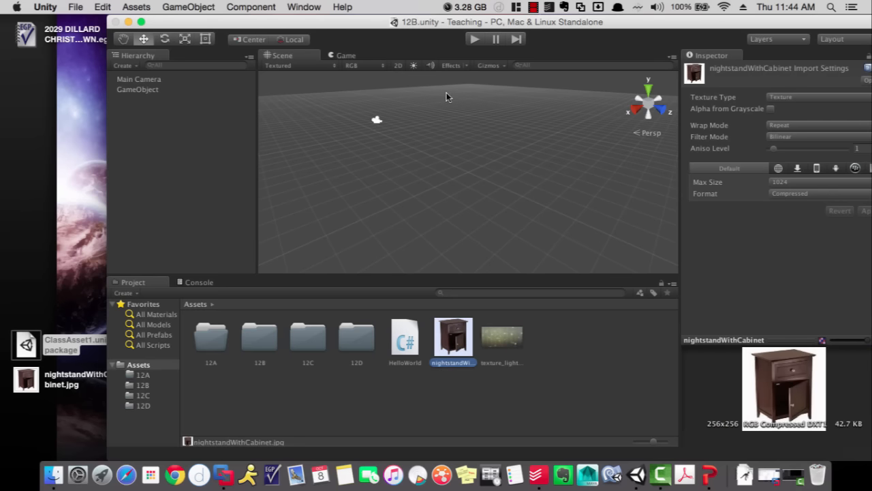
{"action": "left_click_drag", "start_coordinate": [449, 354], "coordinate": [129, 95]}
{"action": "left_click_drag", "start_coordinate": [455, 345], "coordinate": [160, 93]}
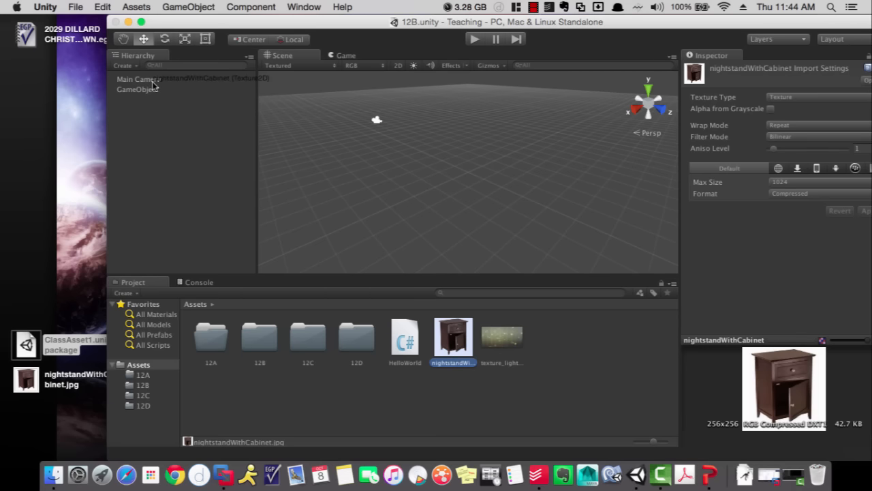
- Create a 3D cube and apply the nightstandWithCabinet texture to it
{"action": "left_click", "coordinate": [184, 7]}
{"action": "mouse_move", "coordinate": [204, 46]}
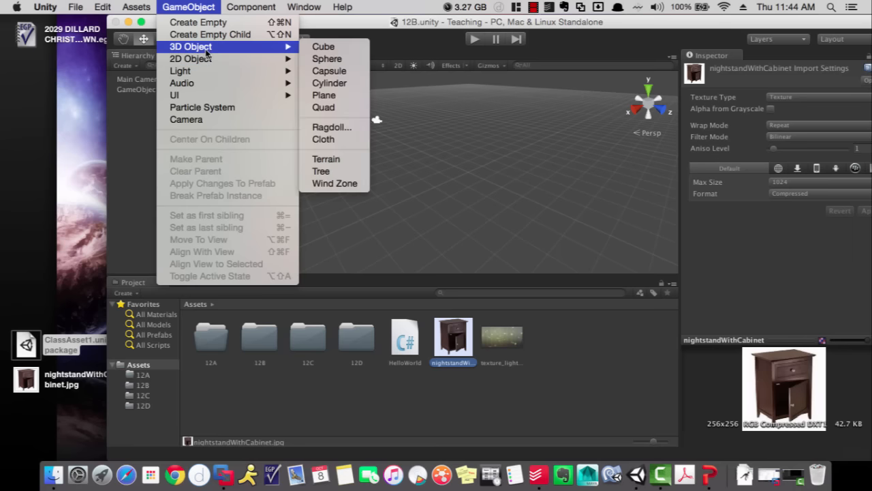
{"action": "left_click", "coordinate": [319, 44]}
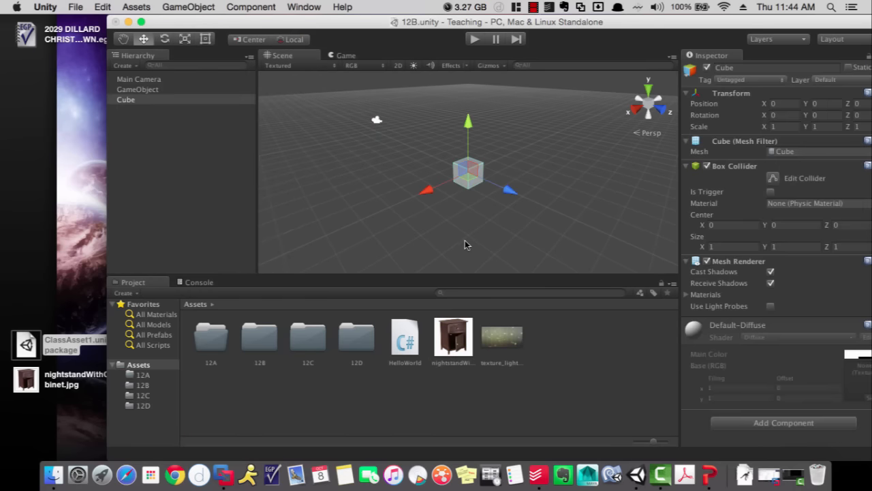
{"action": "left_click_drag", "start_coordinate": [453, 341], "coordinate": [124, 101]}
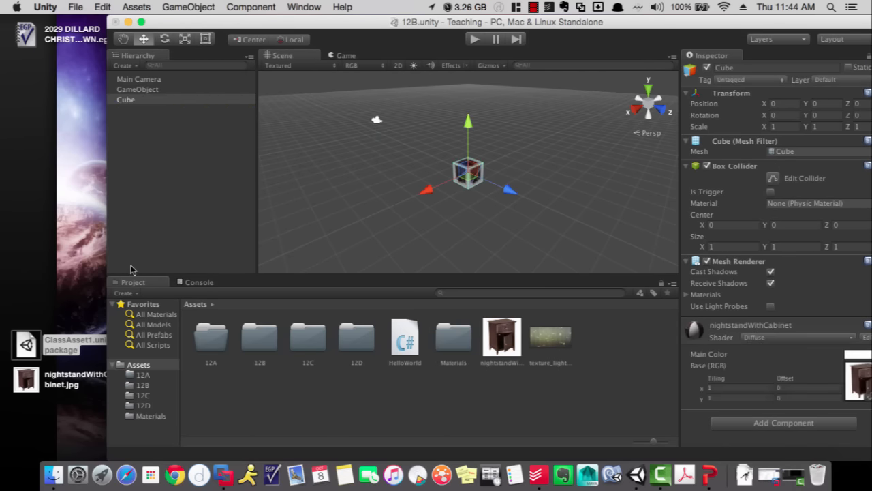
{"action": "scroll", "coordinate": [532, 164], "scroll_direction": "down", "scroll_amount": 2}
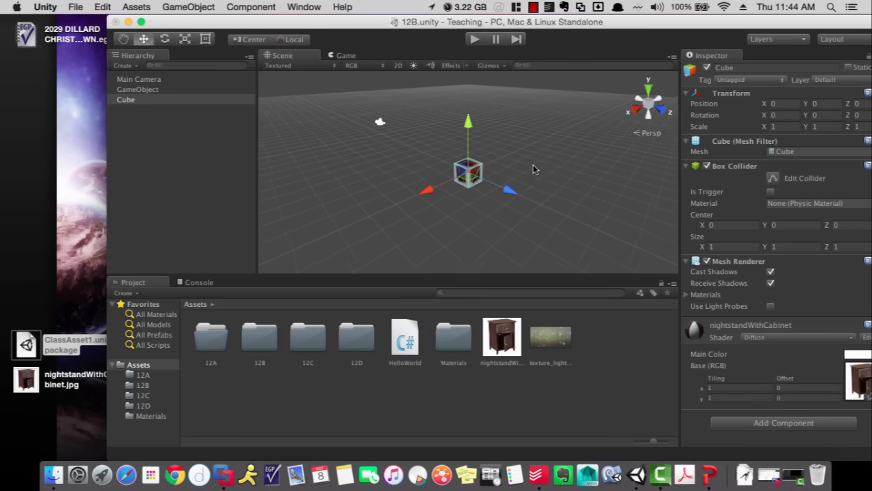
{"action": "scroll", "coordinate": [511, 170], "scroll_direction": "up", "scroll_amount": 5}
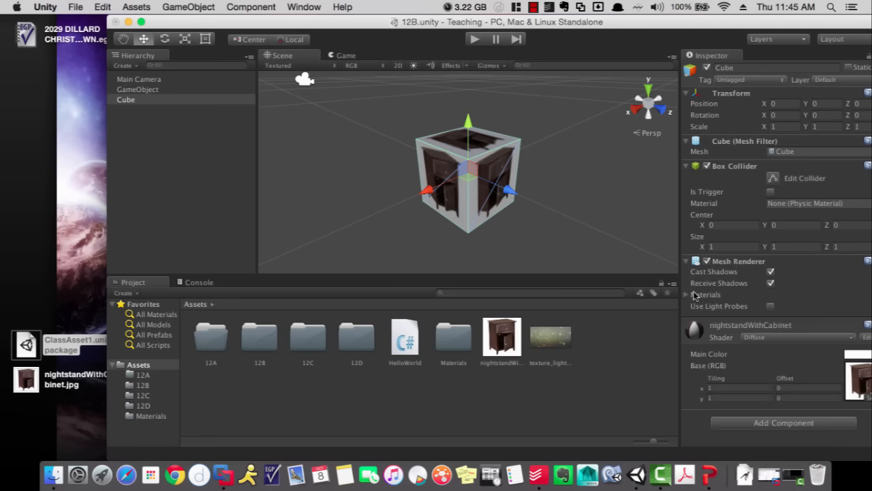
- Widen the Inspector and reset the cube's nightstandWithCabinet material to its defaults
{"action": "left_click_drag", "start_coordinate": [676, 262], "coordinate": [605, 268]}
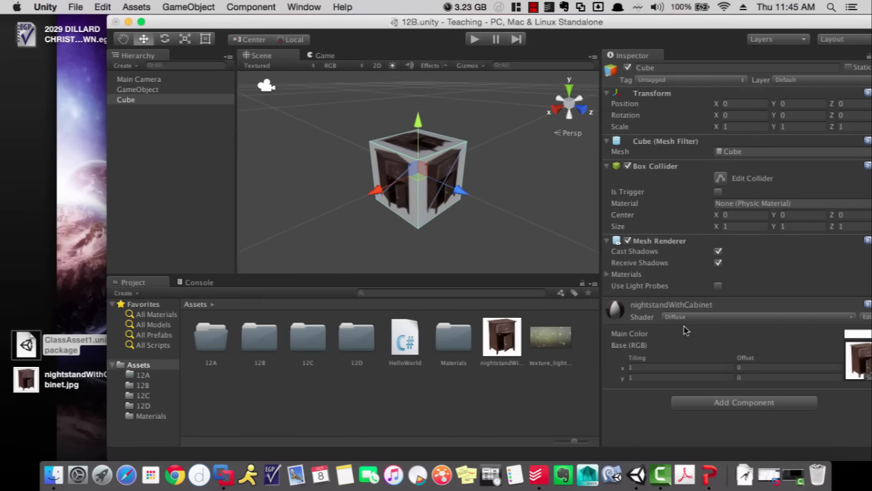
{"action": "left_click", "coordinate": [643, 310]}
{"action": "left_click", "coordinate": [644, 310]}
{"action": "right_click", "coordinate": [644, 310]}
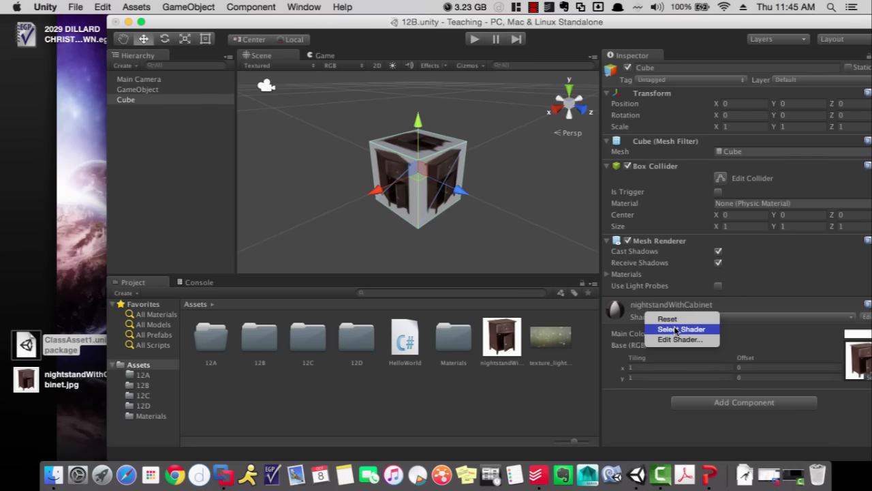
{"action": "left_click", "coordinate": [633, 306]}
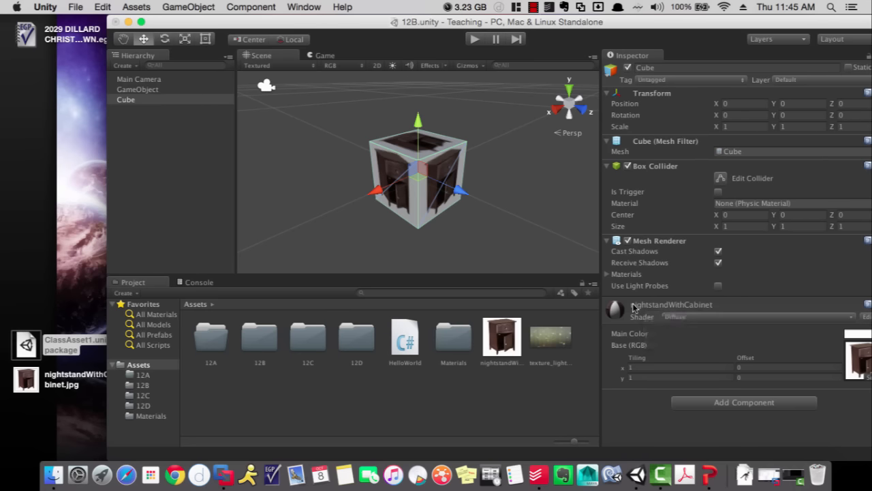
{"action": "right_click", "coordinate": [634, 307]}
{"action": "left_click", "coordinate": [648, 315]}
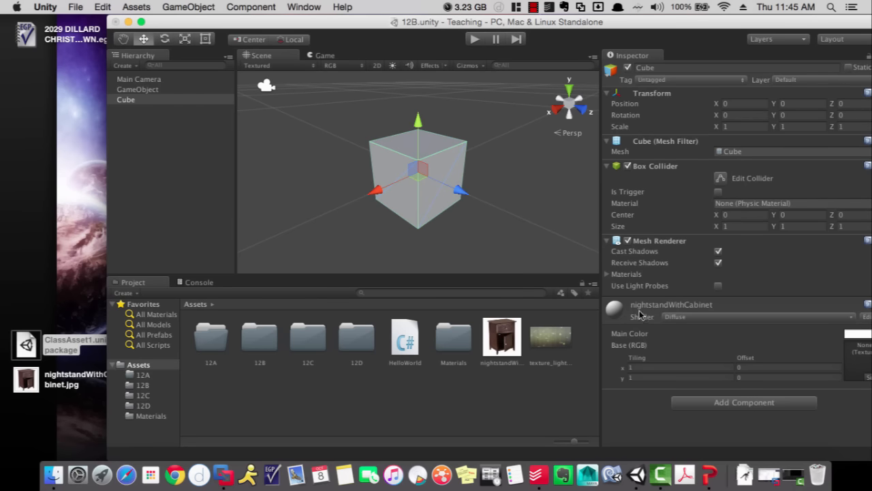
- Delete the cube from the scene
{"action": "left_click", "coordinate": [866, 317]}
{"action": "left_click", "coordinate": [130, 104]}
{"action": "left_click", "coordinate": [130, 101]}
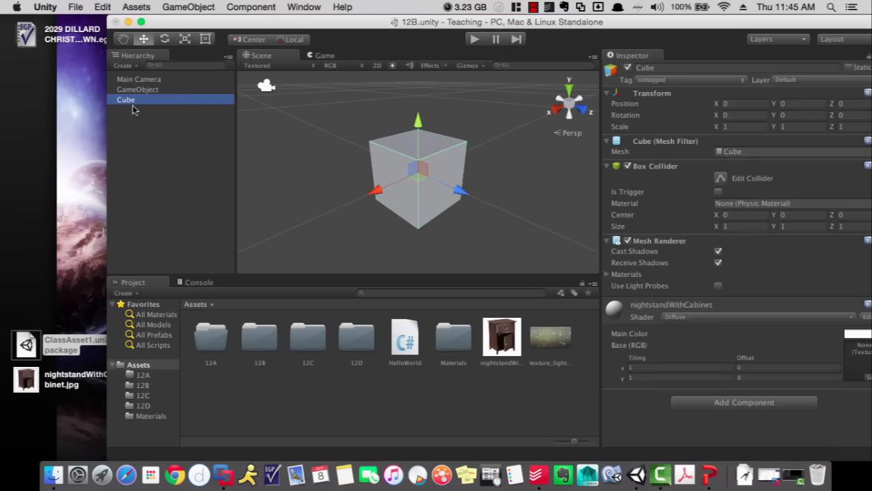
{"action": "key", "text": "super+BackSpace"}
- Create a new 3D cube and expand the Materials list of its Mesh Renderer, with the full Inspector in view
{"action": "left_click", "coordinate": [198, 7]}
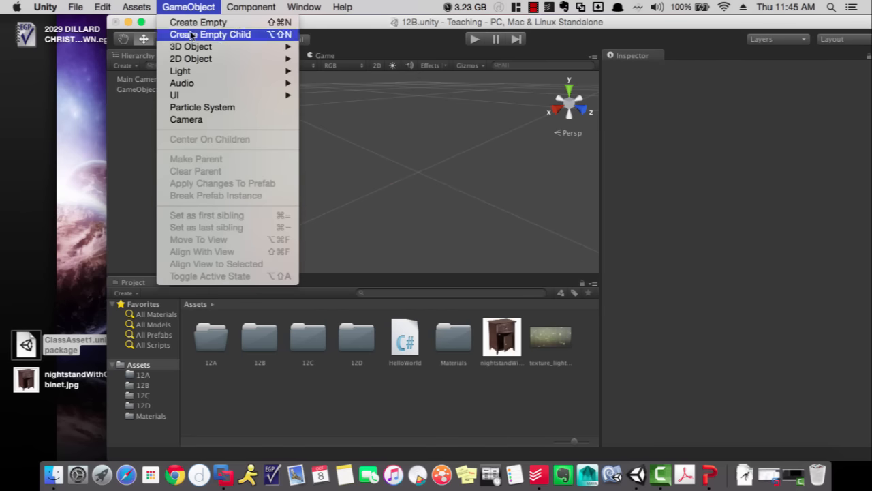
{"action": "mouse_move", "coordinate": [191, 51]}
{"action": "left_click", "coordinate": [323, 46]}
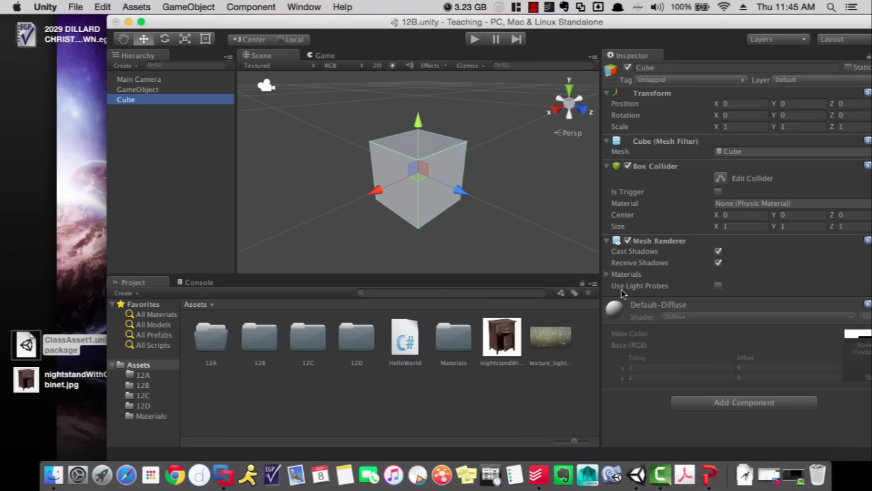
{"action": "left_click", "coordinate": [607, 275]}
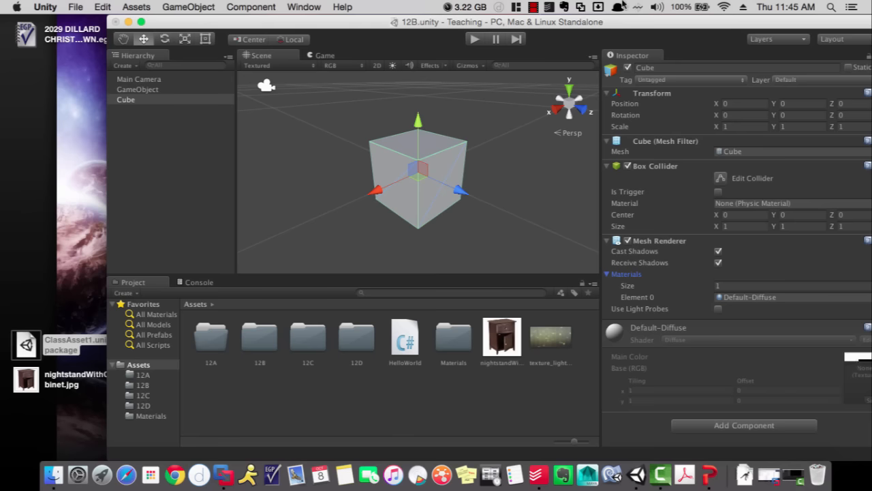
{"action": "left_click_drag", "start_coordinate": [631, 28], "coordinate": [597, 29]}
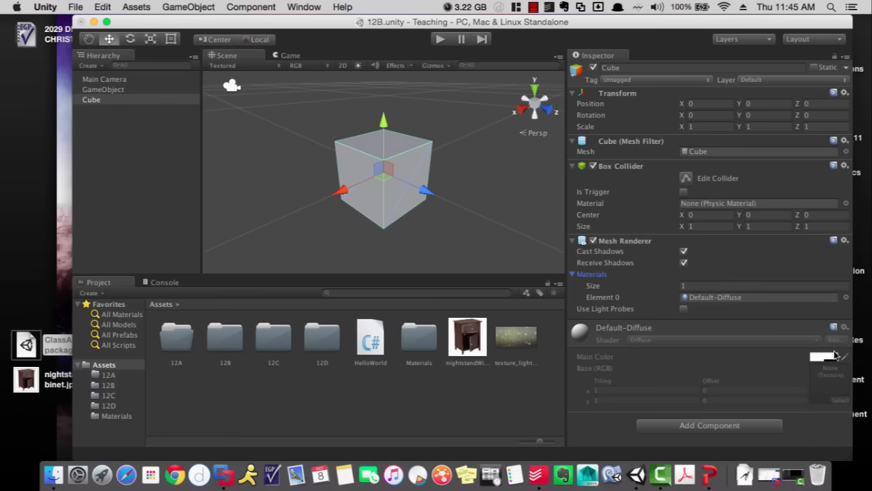
{"action": "left_click", "coordinate": [719, 296]}
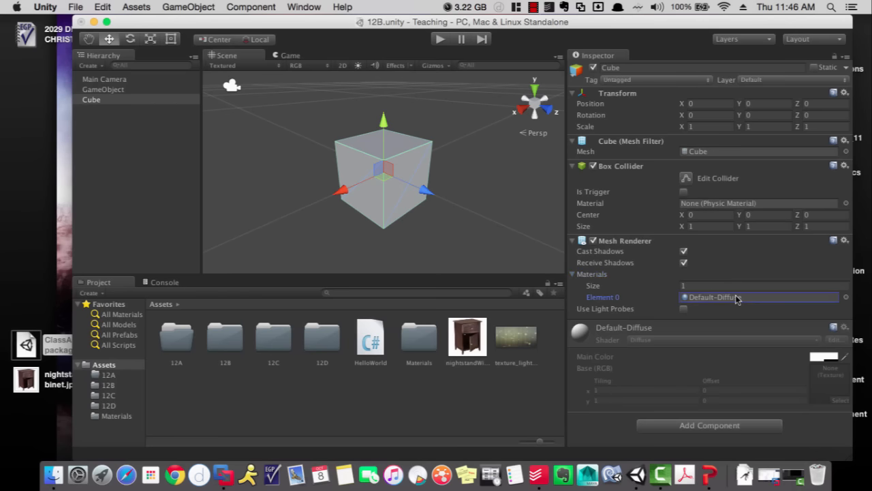
{"action": "double_click", "coordinate": [722, 297]}
{"action": "left_click", "coordinate": [210, 119]}
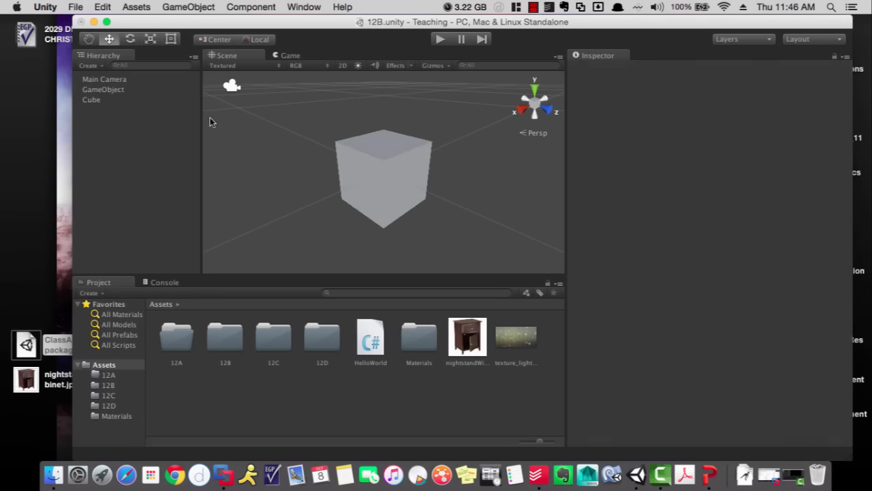
{"action": "left_click", "coordinate": [89, 99]}
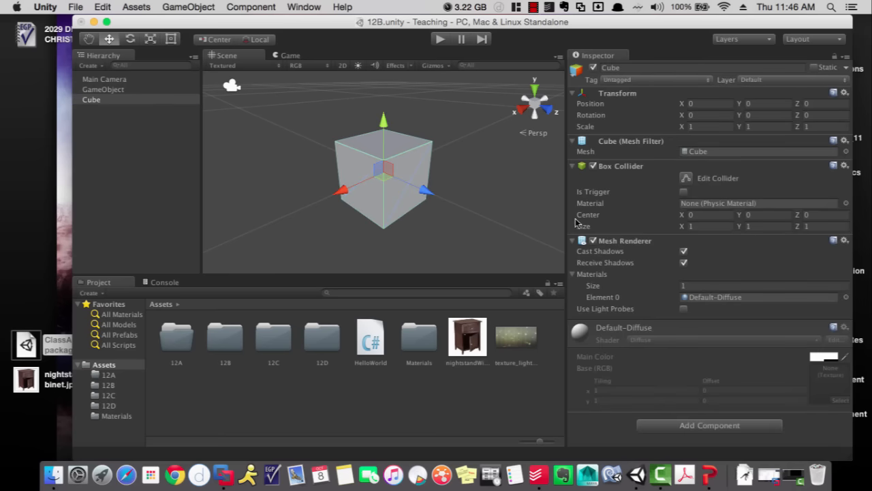
- Create a new material in the project's Assets folder, keeping its default name, and select it
{"action": "left_click", "coordinate": [143, 7]}
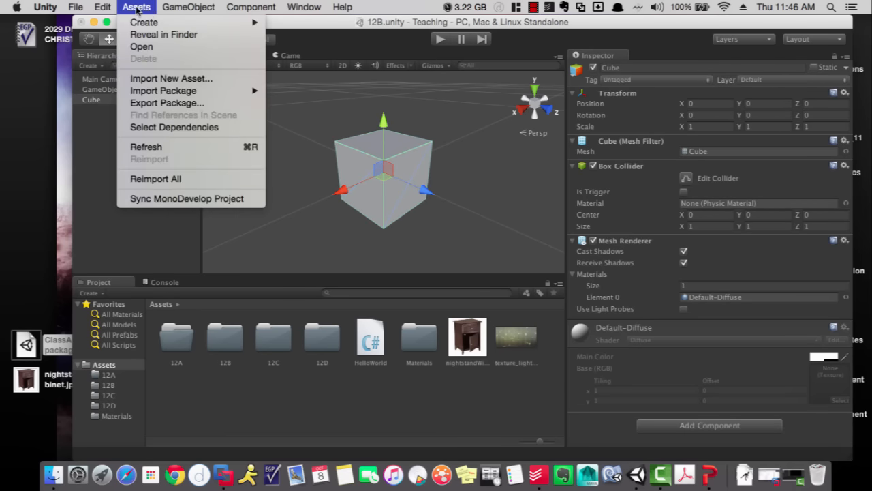
{"action": "left_click", "coordinate": [96, 298]}
{"action": "left_click", "coordinate": [92, 293]}
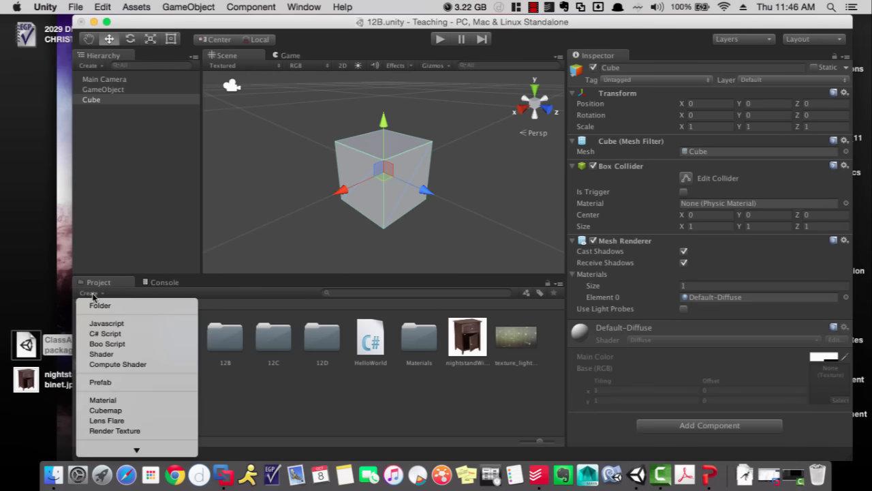
{"action": "left_click", "coordinate": [102, 400]}
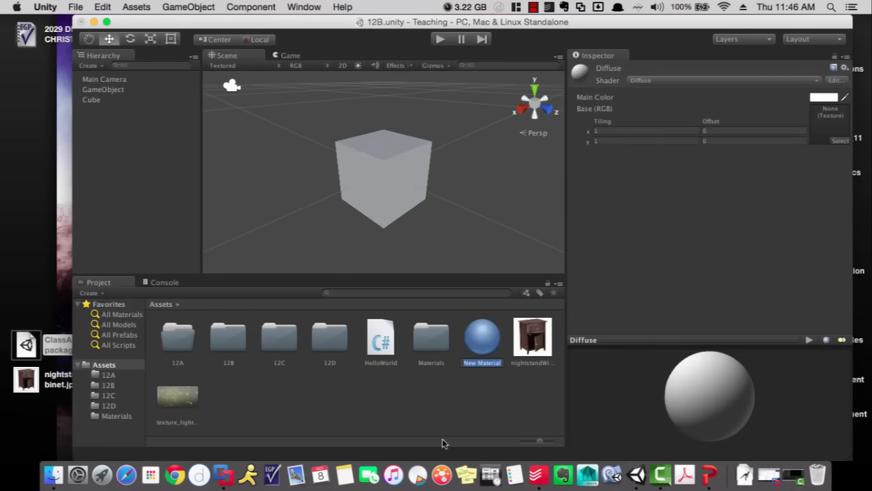
{"action": "left_click", "coordinate": [484, 347]}
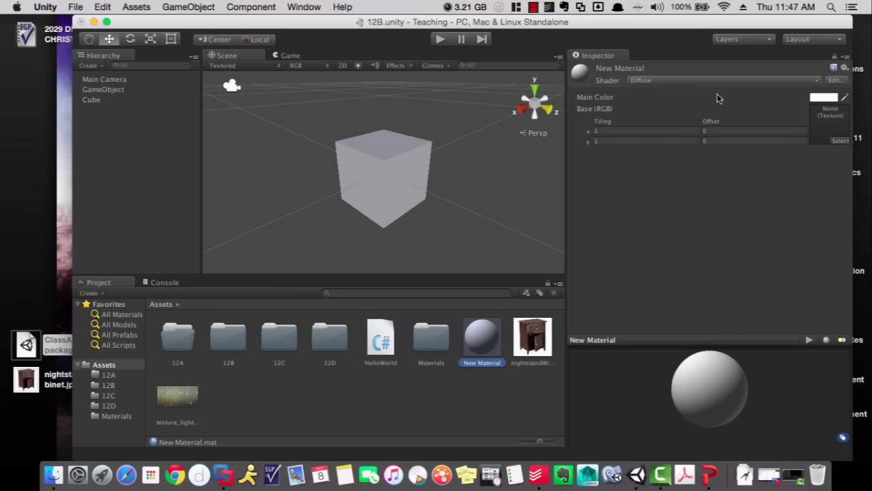
- Assign the newly created material to the cube and select the cube to show its material settings
{"action": "left_click_drag", "start_coordinate": [499, 354], "coordinate": [384, 165]}
{"action": "left_click_drag", "start_coordinate": [468, 346], "coordinate": [95, 102]}
{"action": "left_click", "coordinate": [101, 102]}
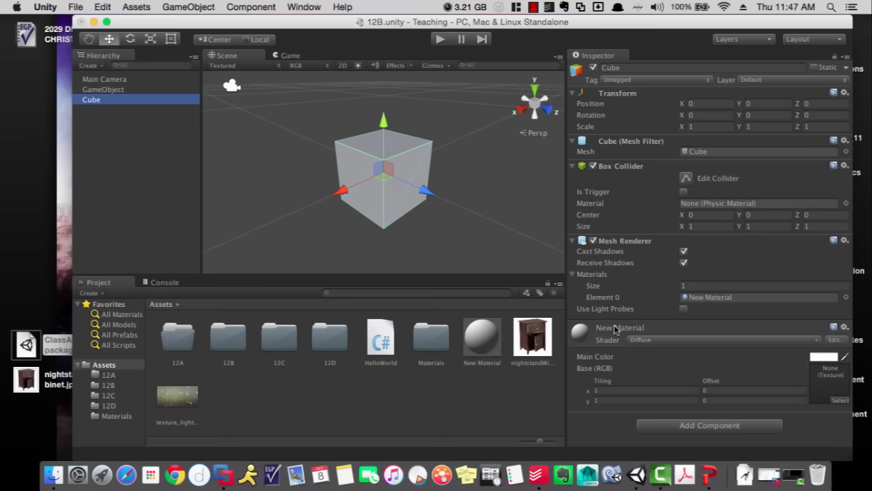
- Rename the new material in the Assets folder as Basic1
{"action": "left_click", "coordinate": [484, 394]}
{"action": "left_click", "coordinate": [485, 364]}
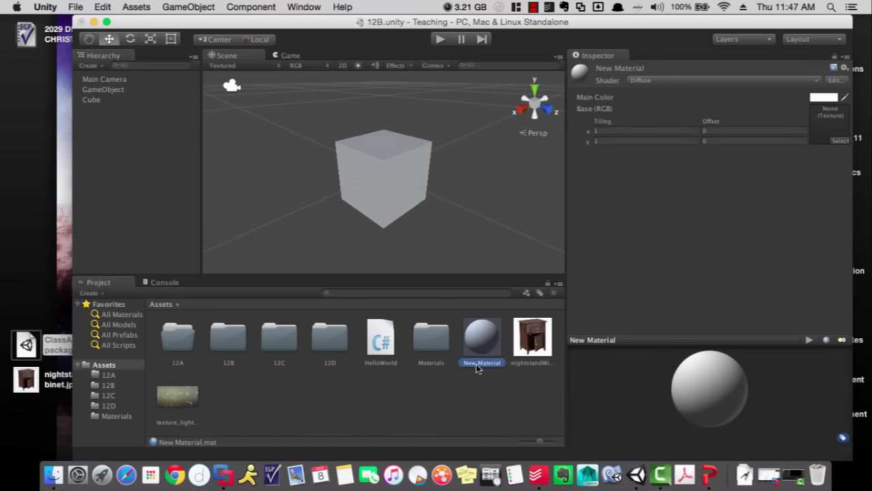
{"action": "right_click", "coordinate": [476, 363]}
{"action": "left_click", "coordinate": [467, 370]}
{"action": "left_click", "coordinate": [473, 363]}
{"action": "type", "text": "Basic1"}
{"action": "key", "text": "Return"}
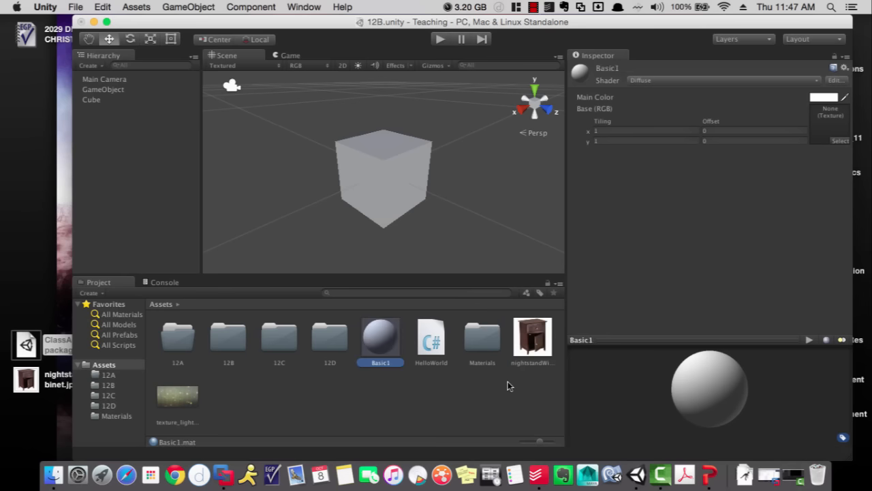
- Set the main color of the cube's Basic1 material to red, RGB 221, 49, 49
{"action": "left_click", "coordinate": [106, 101]}
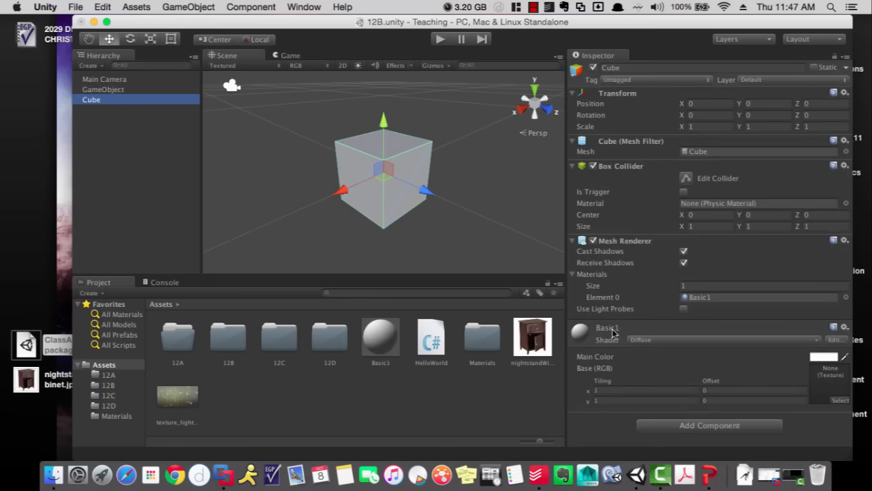
{"action": "left_click", "coordinate": [825, 357]}
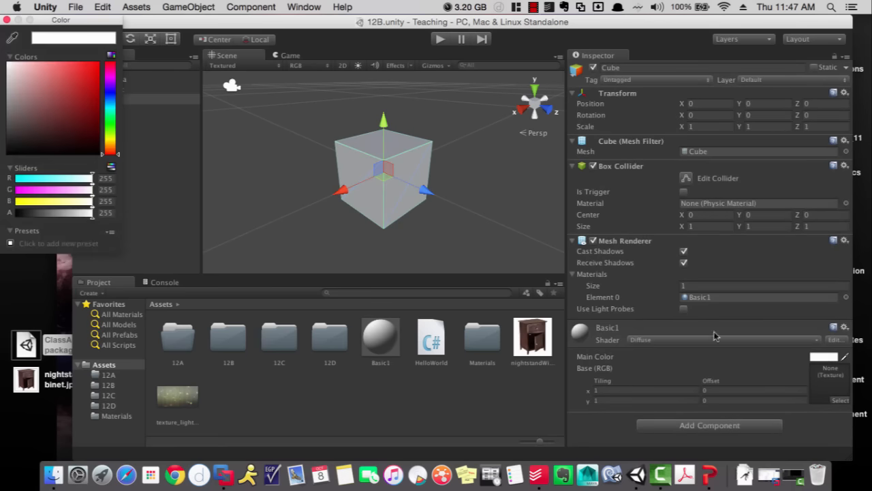
{"action": "mouse_move", "coordinate": [81, 101]}
{"action": "left_mouse_down"}
{"action": "mouse_move", "coordinate": [80, 92]}
{"action": "mouse_move", "coordinate": [33, 86]}
{"action": "mouse_move", "coordinate": [89, 75]}
{"action": "mouse_move", "coordinate": [77, 76]}
{"action": "left_mouse_up"}
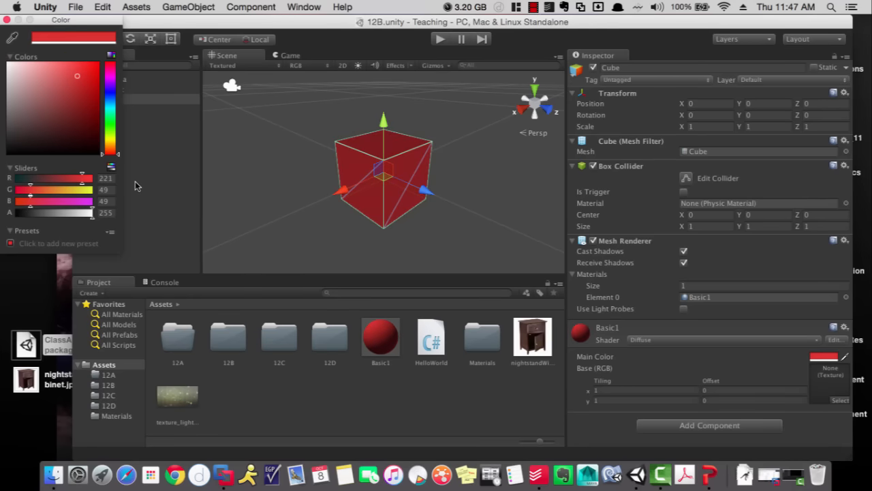
{"action": "left_click", "coordinate": [8, 21]}
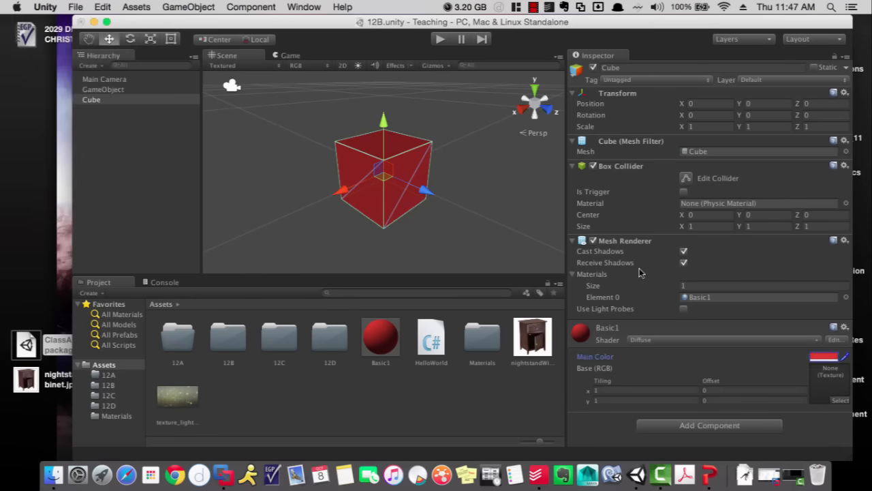
- Assign the nightstandWithCabinet image as the base texture of the cube's Basic1 material
{"action": "left_click_drag", "start_coordinate": [529, 344], "coordinate": [530, 347]}
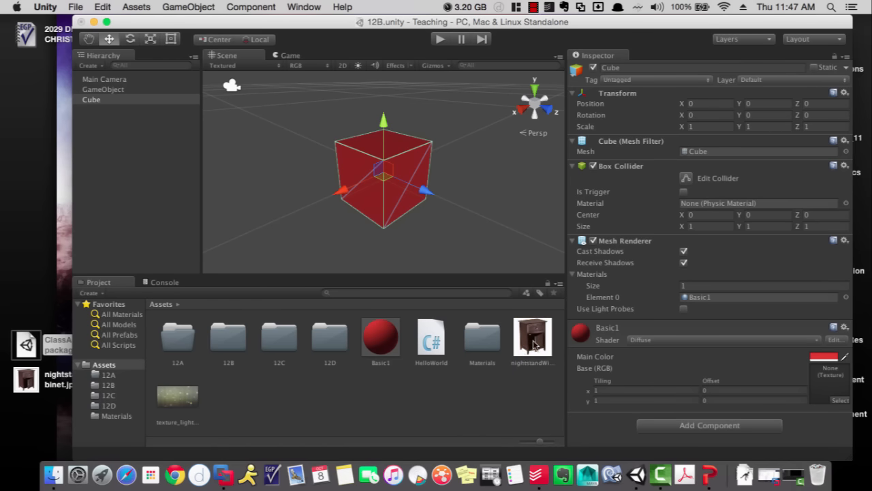
{"action": "left_click", "coordinate": [363, 409]}
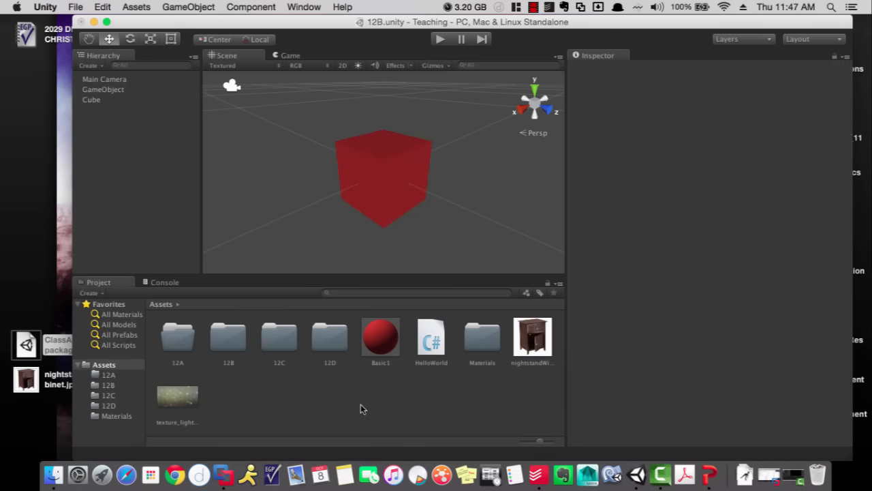
{"action": "left_click", "coordinate": [526, 336]}
{"action": "left_click", "coordinate": [382, 339]}
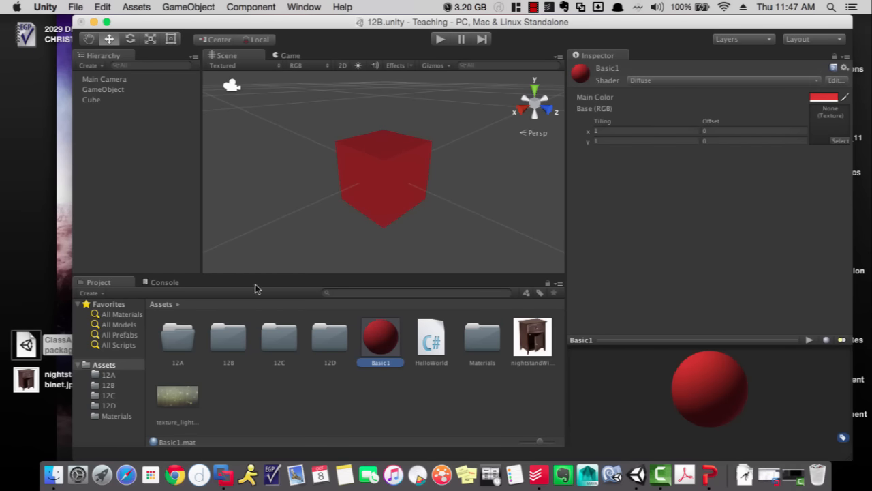
{"action": "left_click", "coordinate": [426, 158]}
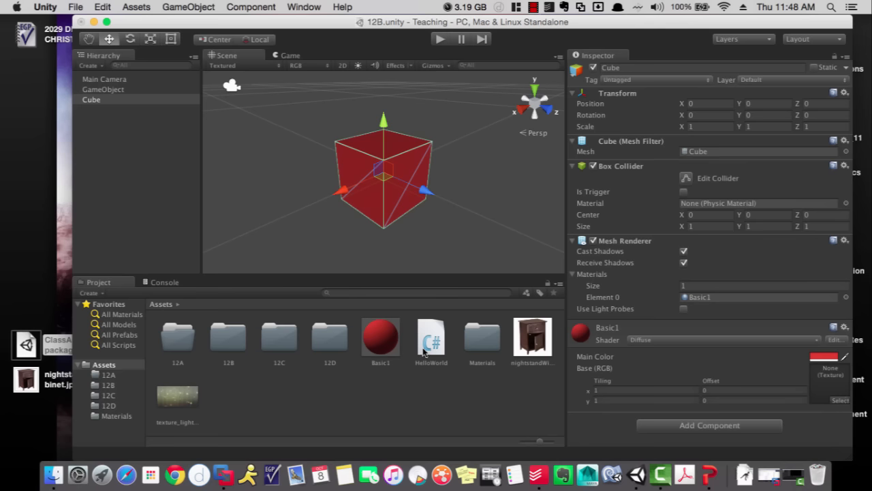
{"action": "left_click_drag", "start_coordinate": [526, 340], "coordinate": [826, 384]}
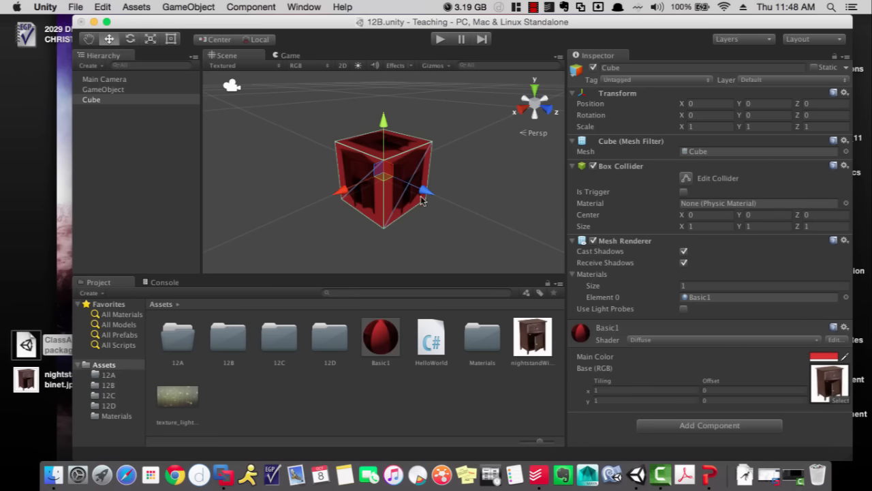
{"action": "scroll", "coordinate": [411, 179], "scroll_direction": "up", "scroll_amount": 3}
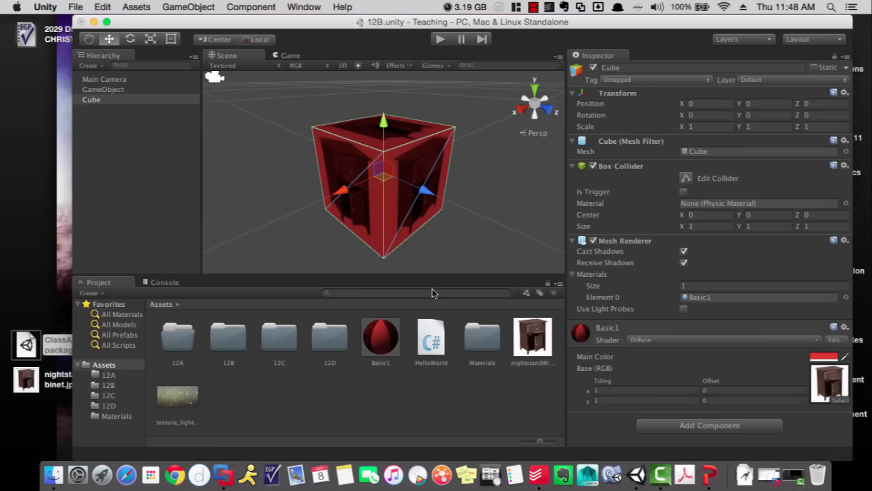
- Replace the base texture of the cube's Basic1 material with the texture_light image
{"action": "left_click_drag", "start_coordinate": [177, 407], "coordinate": [821, 381]}
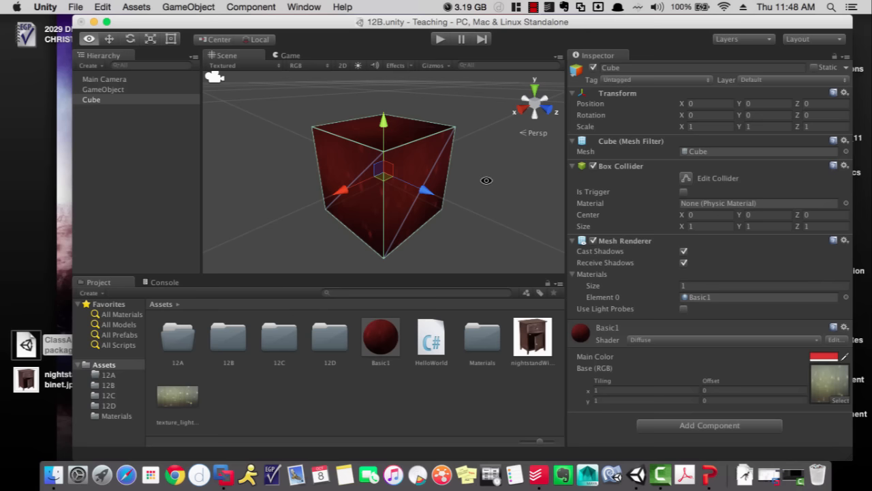
{"action": "left_click_drag", "start_coordinate": [485, 179], "coordinate": [447, 159], "text": "alt"}
- Change the Basic1 material's main color to white, and finally to a muted purple, RGB 149, 113, 176
{"action": "left_click", "coordinate": [828, 357]}
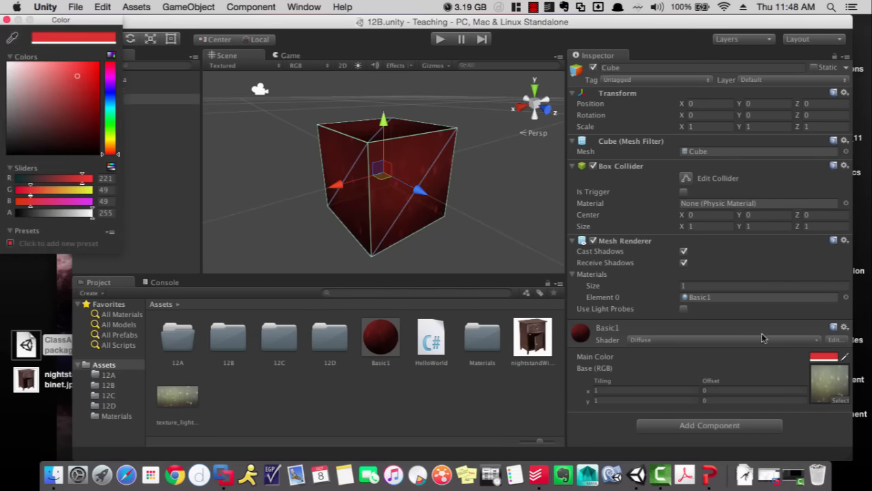
{"action": "left_click", "coordinate": [35, 82]}
{"action": "left_click_drag", "start_coordinate": [1, 67], "coordinate": [1, 51]}
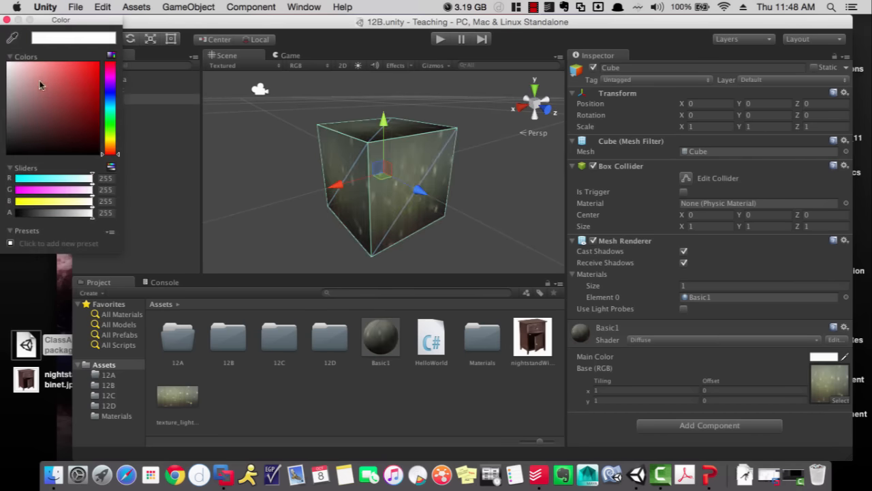
{"action": "left_click_drag", "start_coordinate": [39, 80], "coordinate": [0, 50]}
{"action": "left_click_drag", "start_coordinate": [72, 72], "coordinate": [10, 83]}
{"action": "mouse_move", "coordinate": [110, 93]}
{"action": "left_mouse_down"}
{"action": "mouse_move", "coordinate": [109, 84]}
{"action": "mouse_move", "coordinate": [82, 89]}
{"action": "mouse_move", "coordinate": [45, 70]}
{"action": "mouse_move", "coordinate": [49, 96]}
{"action": "mouse_move", "coordinate": [41, 90]}
{"action": "left_mouse_up"}
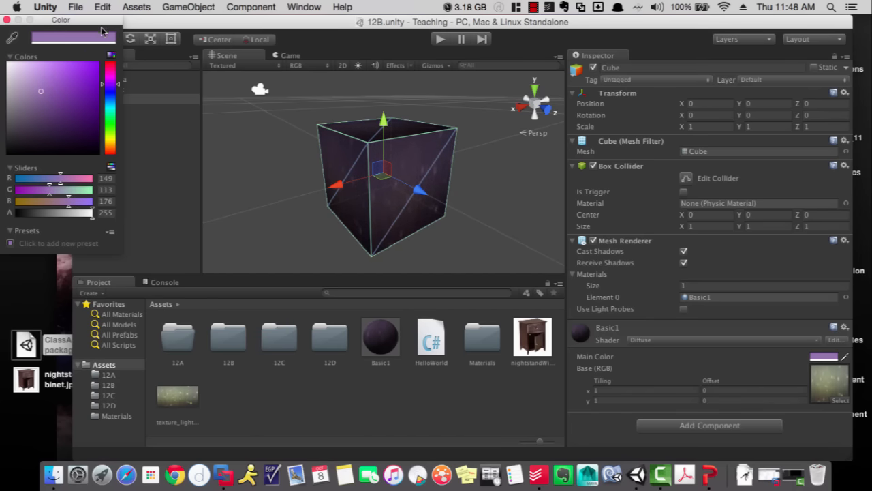
{"action": "left_click", "coordinate": [6, 19]}
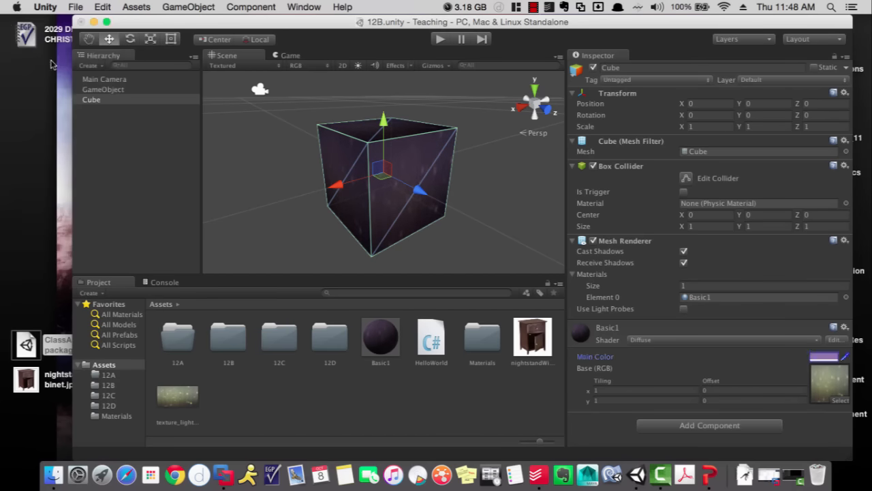
- Inspect the Main Camera's components and view the Audio Listener's component options without changing them
{"action": "left_click", "coordinate": [402, 409]}
{"action": "left_click", "coordinate": [393, 201]}
{"action": "left_click", "coordinate": [107, 80]}
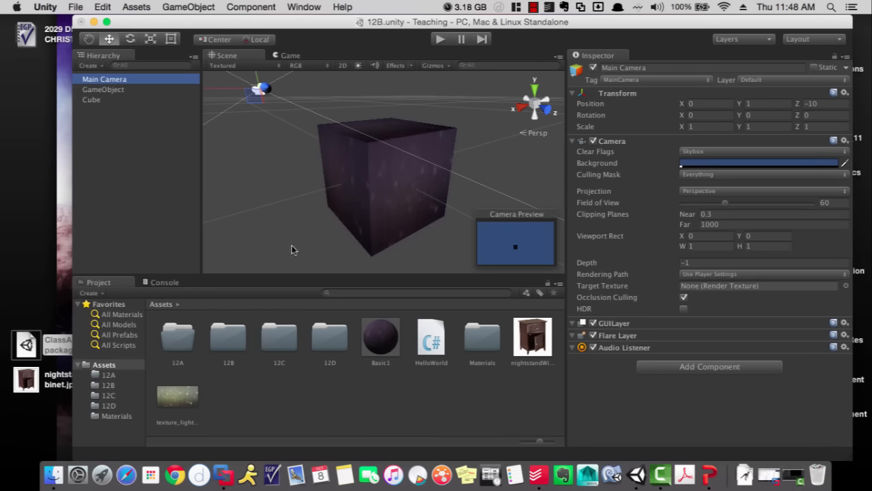
{"action": "left_click", "coordinate": [844, 347]}
{"action": "left_click", "coordinate": [623, 366]}
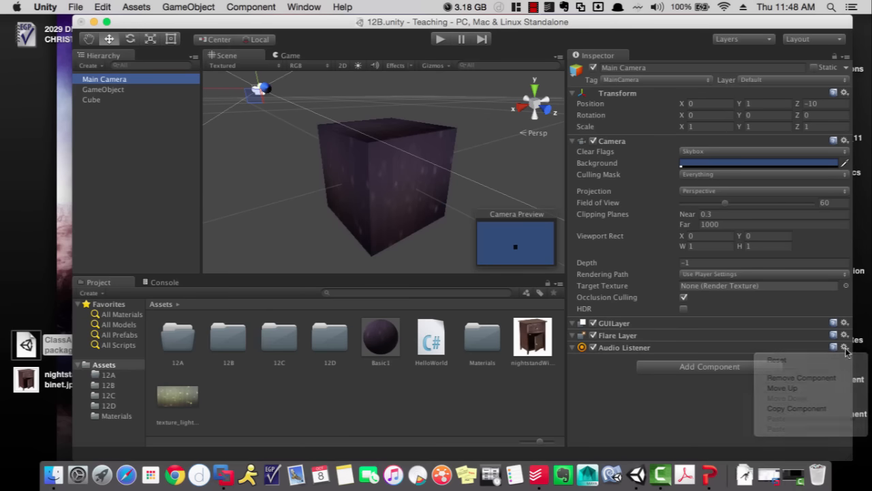
{"action": "left_click", "coordinate": [481, 413]}
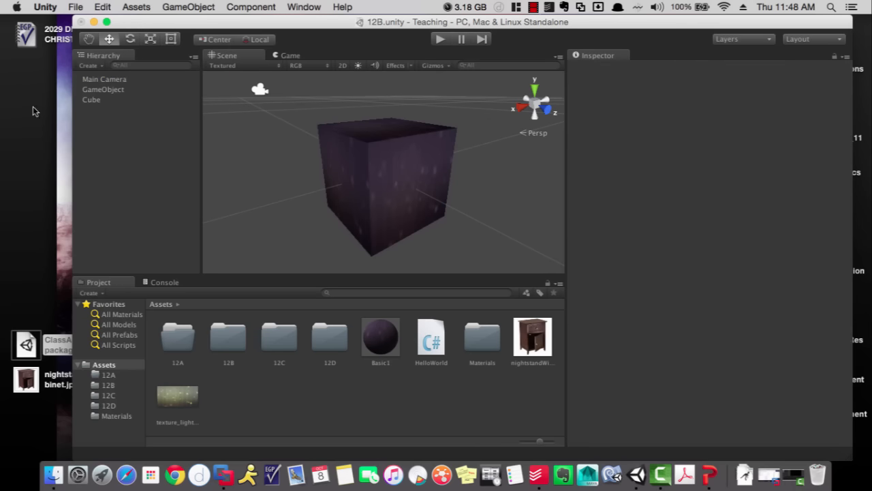
{"action": "left_click", "coordinate": [91, 99]}
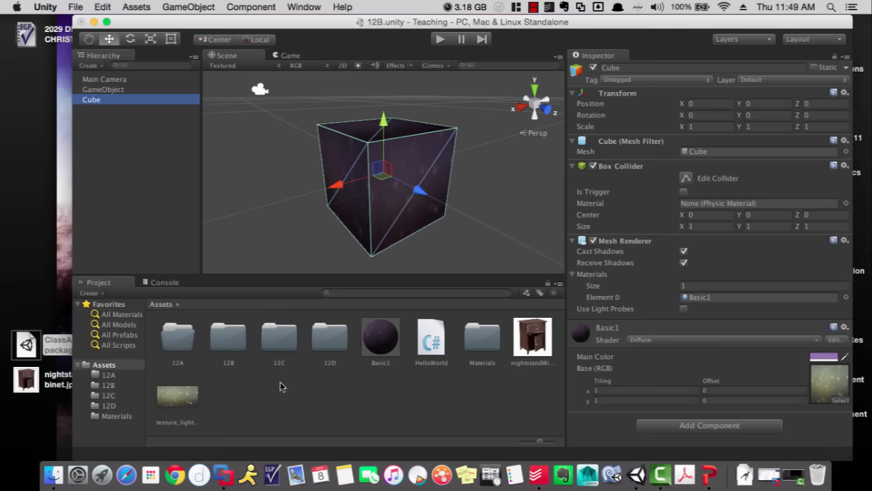
{"action": "left_click", "coordinate": [332, 416]}
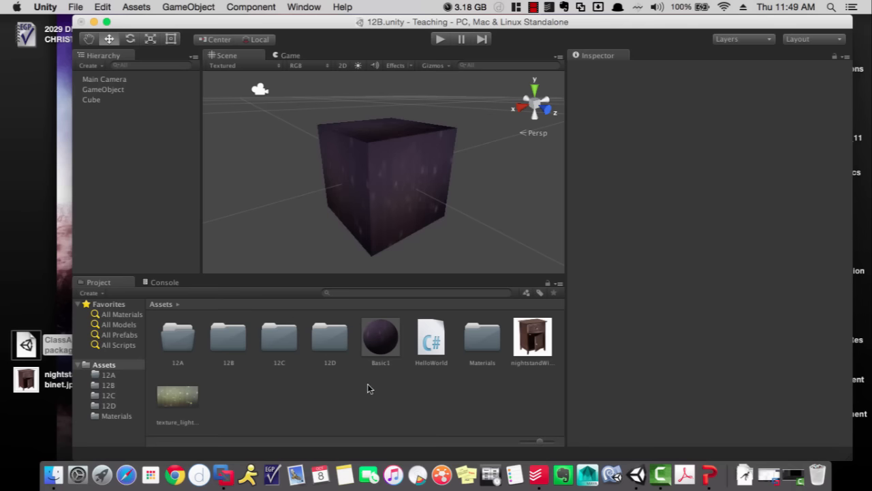
{"action": "left_click", "coordinate": [372, 204]}
{"action": "scroll", "coordinate": [375, 199], "scroll_direction": "up", "scroll_amount": 3}
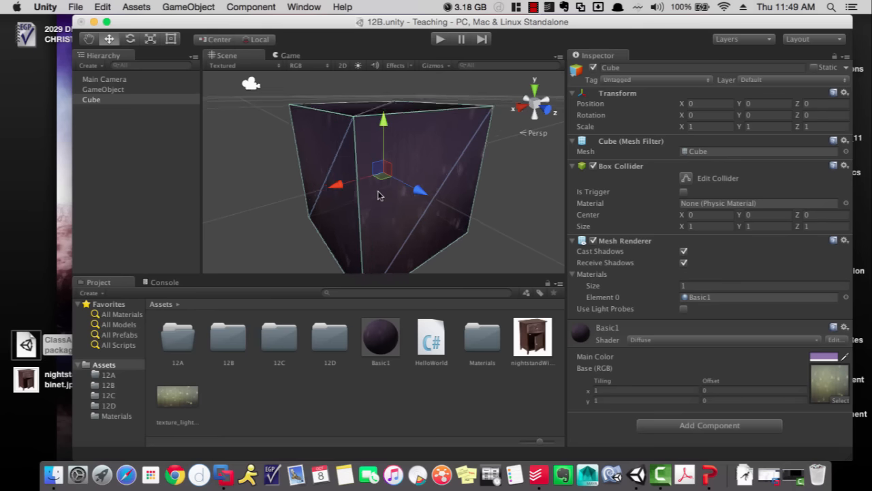
{"action": "scroll", "coordinate": [379, 192], "scroll_direction": "down", "scroll_amount": 5}
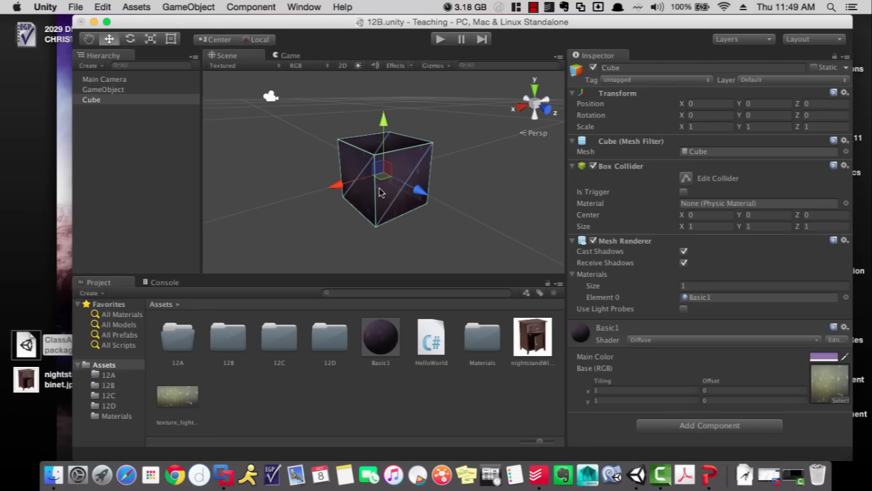